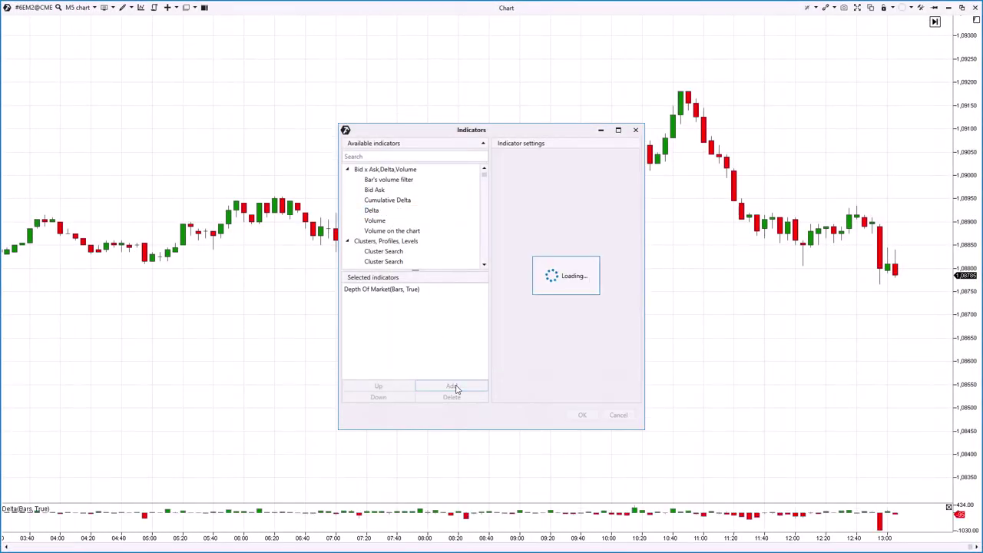
Step: Confirm the Delta indicator and drag its pane much taller on the euro chart
left_click(582, 414)
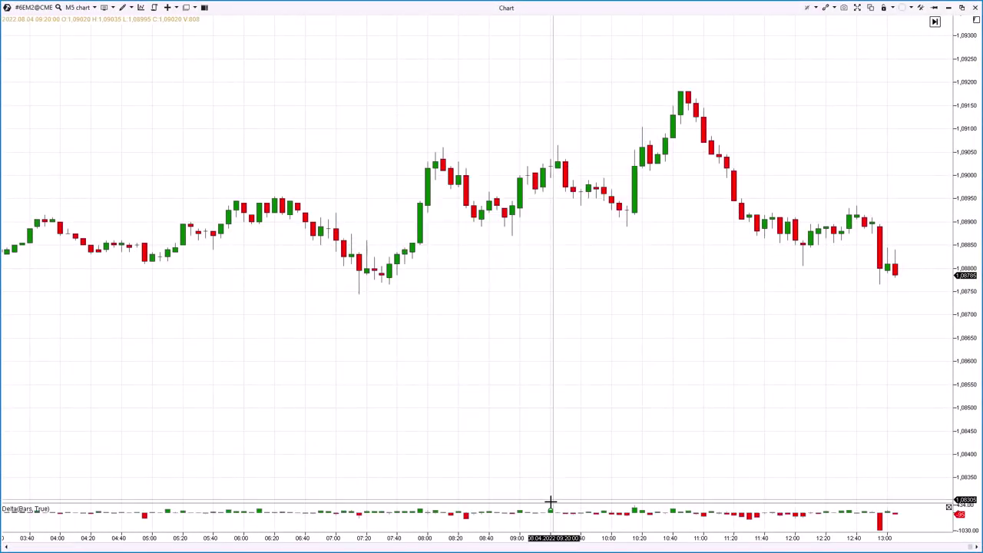
left_click_drag(551, 501, 563, 318)
left_click_drag(687, 202, 517, 344)
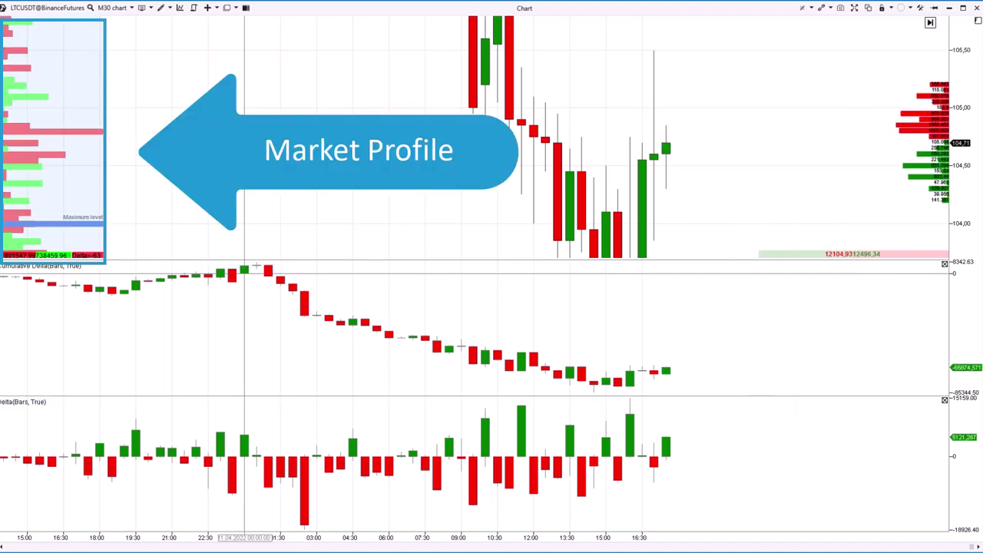
Step: Widen bars into footprint clusters, draw a profile over recent bars, and set its type to Delta
left_click_drag(709, 536, 498, 535)
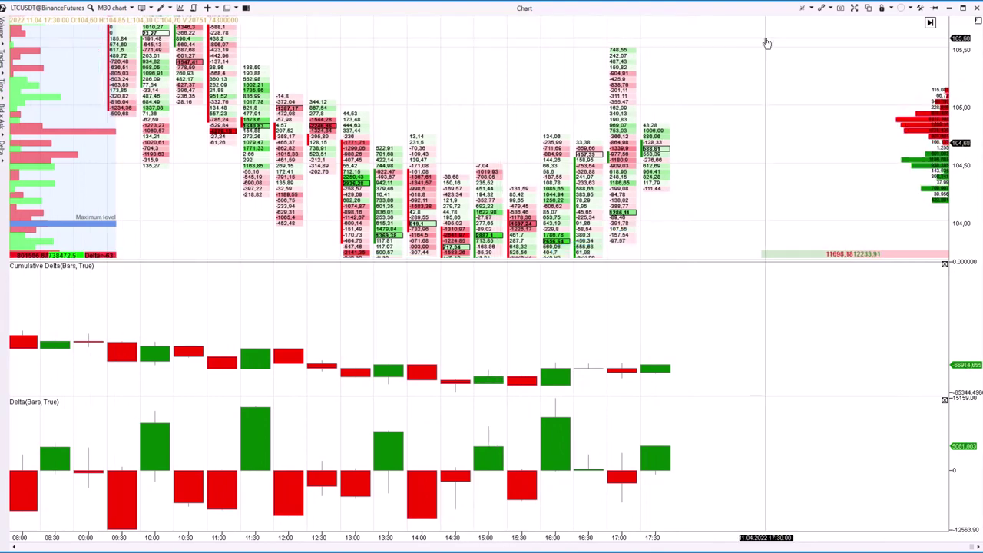
left_click_drag(771, 37, 541, 220)
double_click(686, 208)
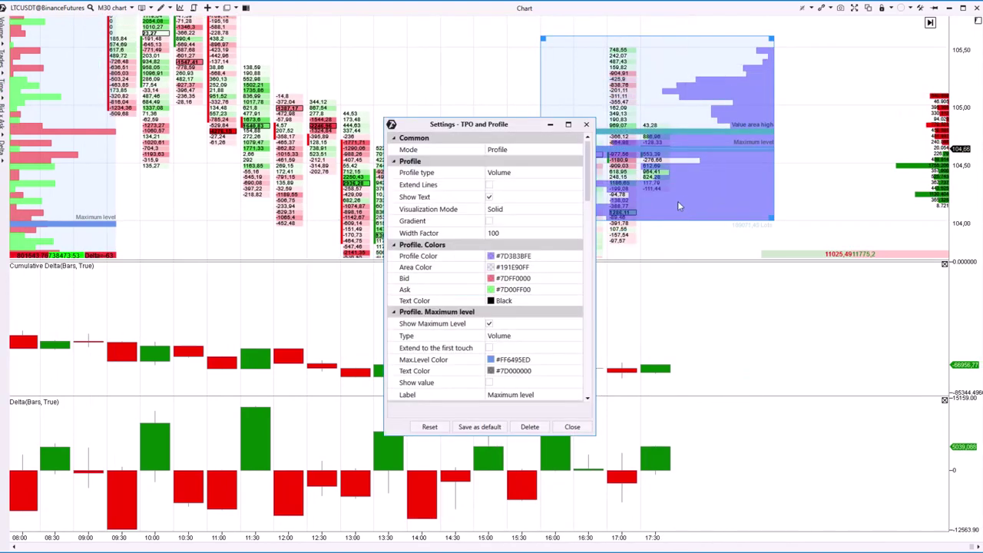
left_click(530, 172)
left_click(541, 172)
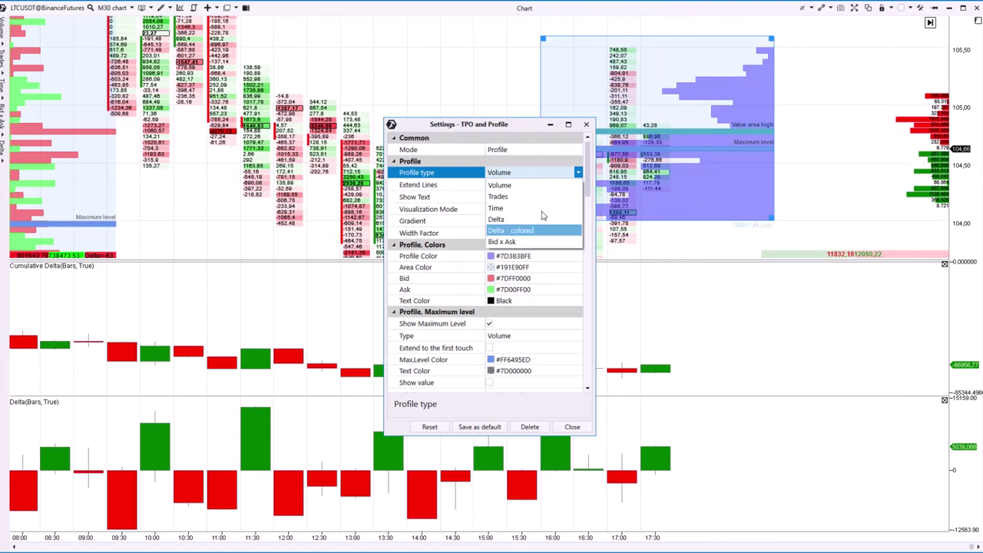
left_click(540, 221)
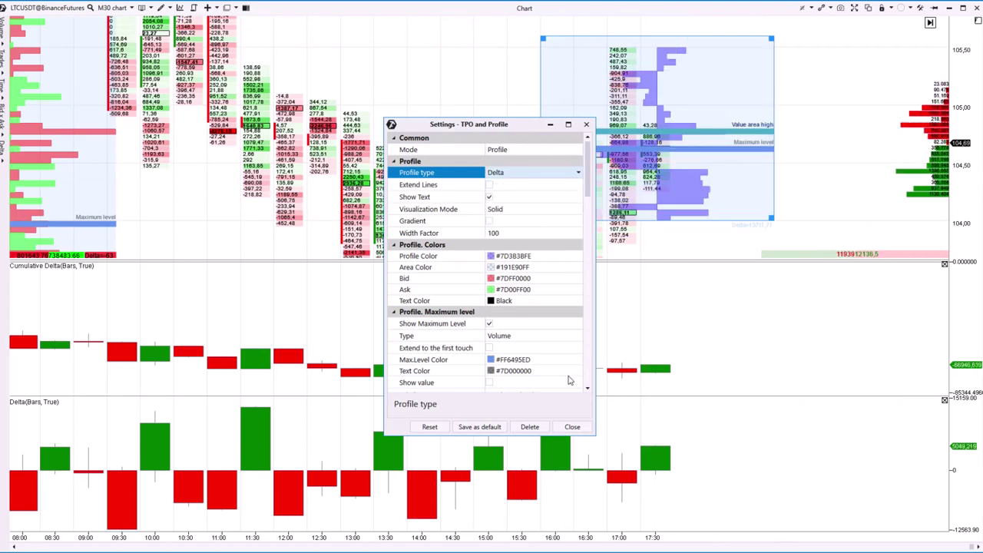
left_click(573, 426)
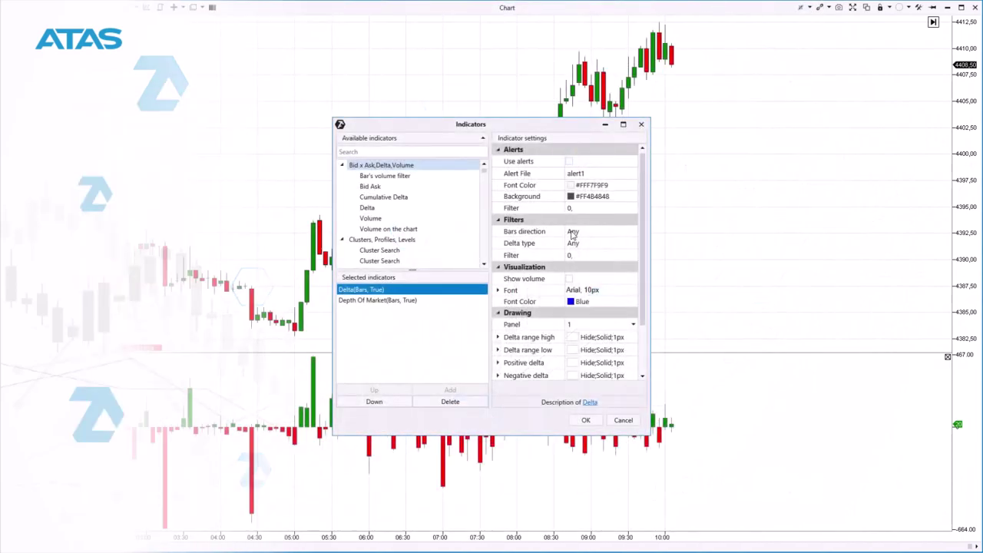
Step: Preview the Delta Bars direction filter as Bullish, then Bearish, then return it to Any
left_click(573, 232)
left_click(573, 232)
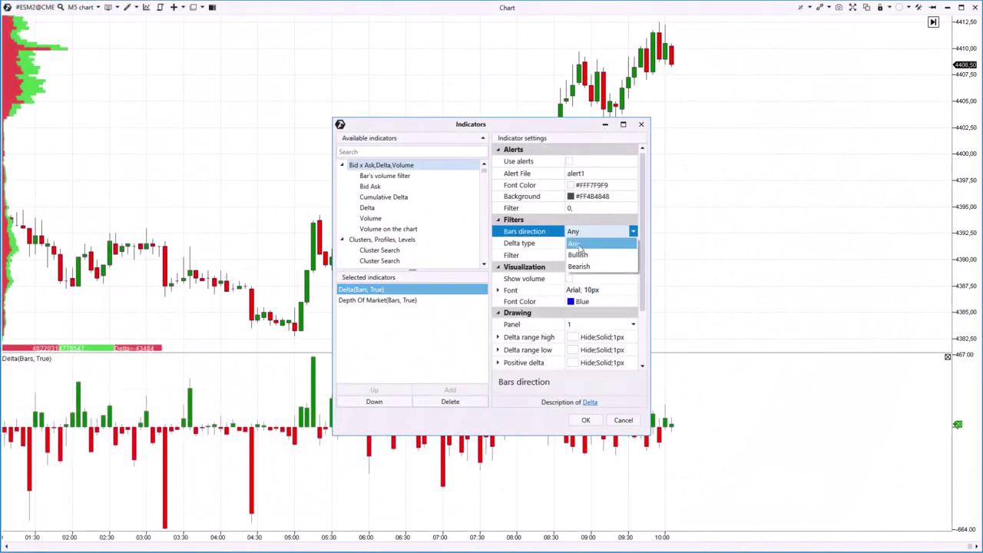
left_click(577, 255)
left_click(607, 236)
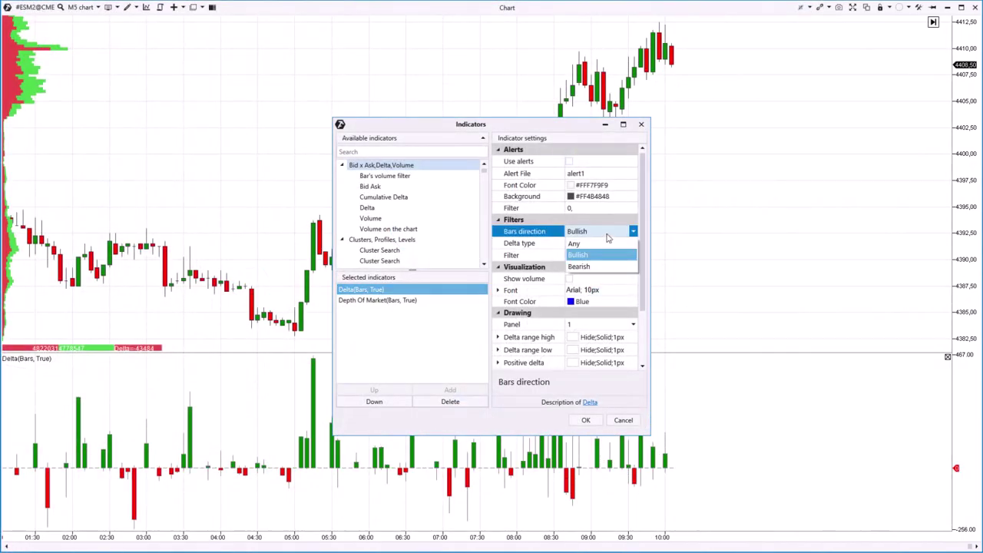
left_click(581, 266)
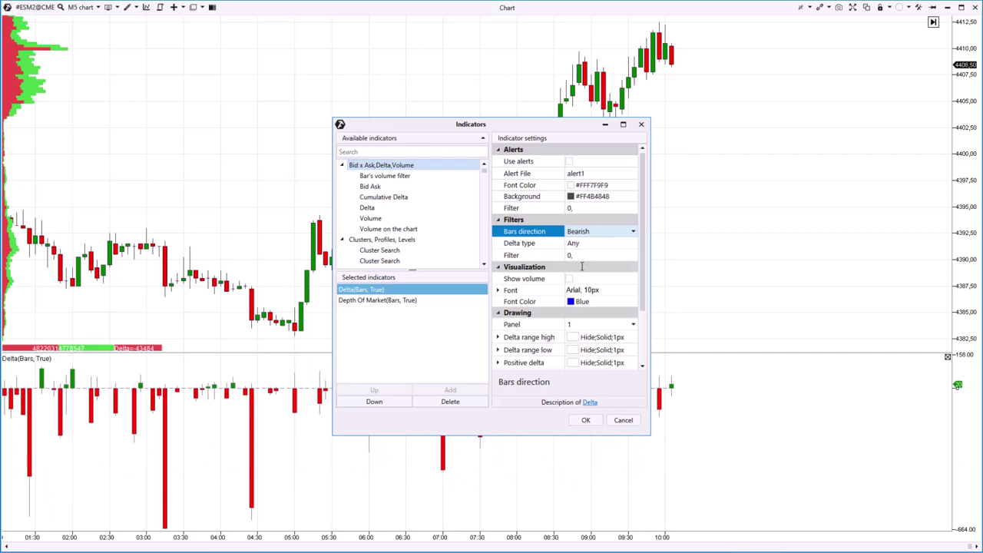
left_click(600, 232)
left_click(597, 243)
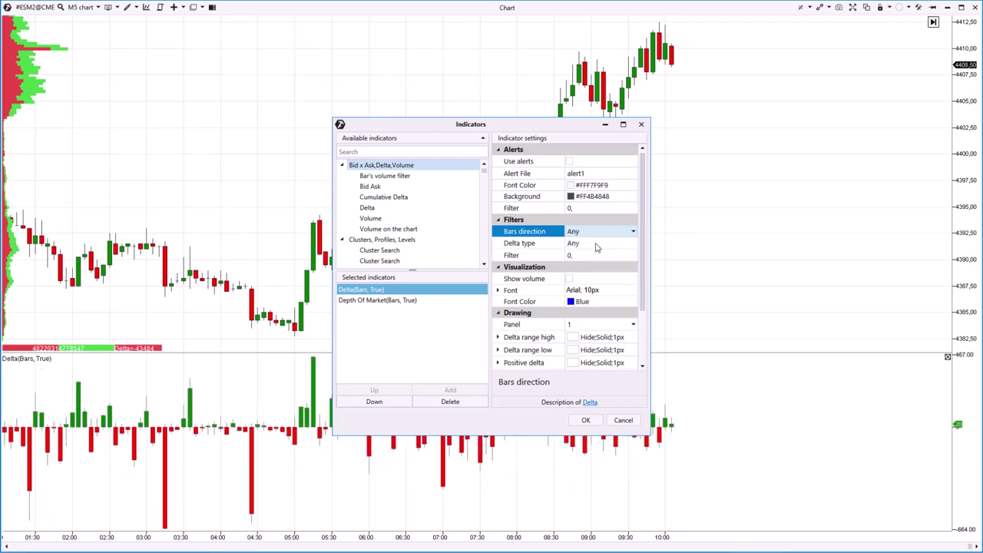
Step: Preview the Delta type filter as Positive, then Negative, then return it to Any
left_click(596, 244)
left_click(587, 268)
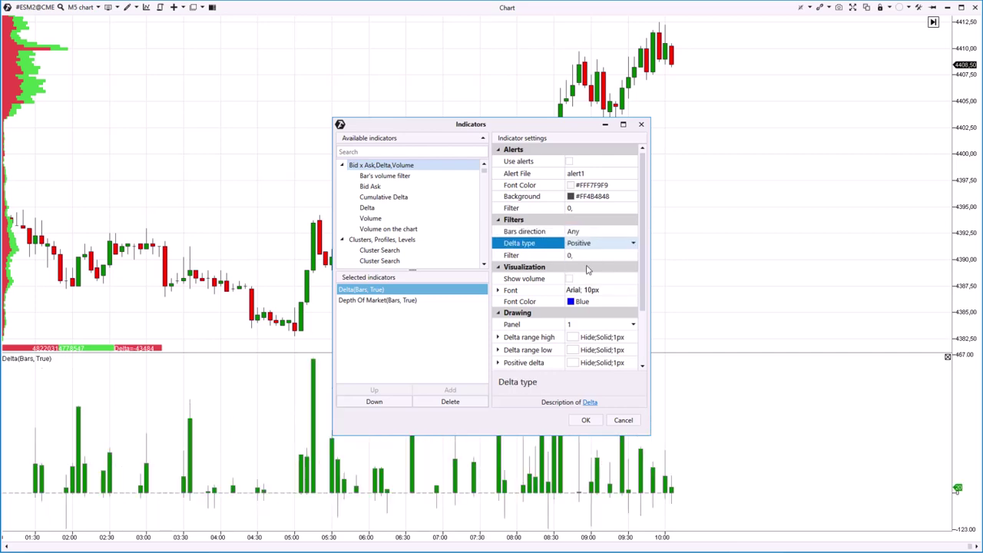
left_click(592, 244)
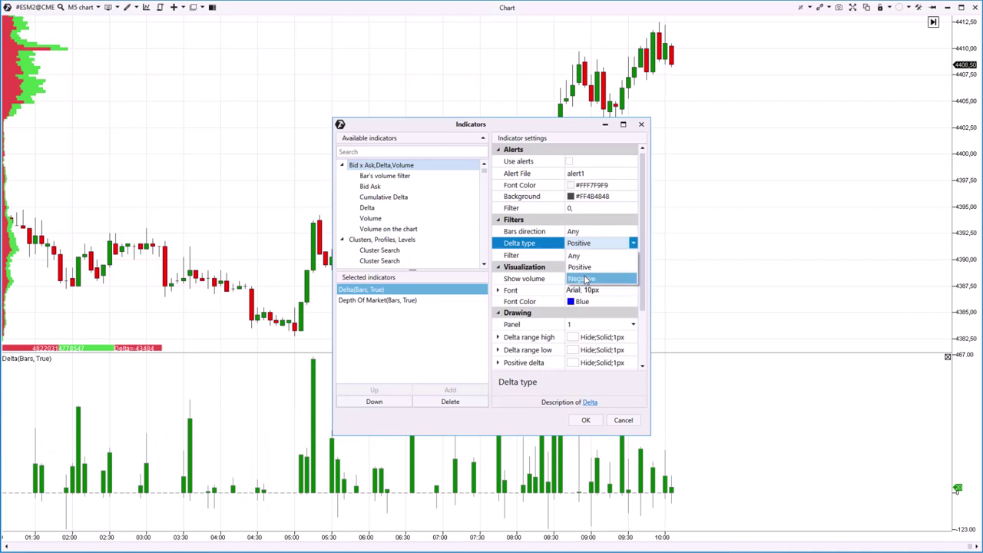
left_click(585, 279)
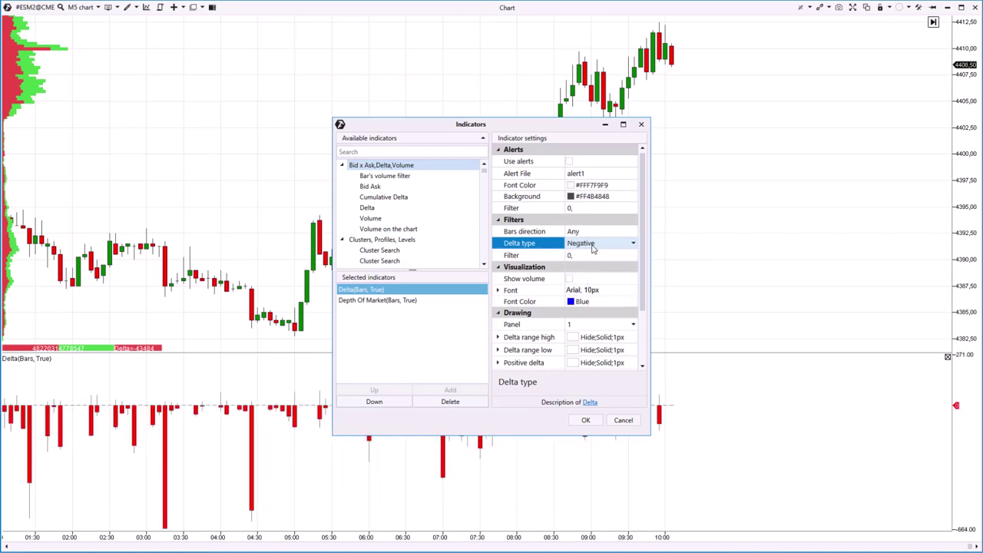
left_click(592, 246)
left_click(591, 256)
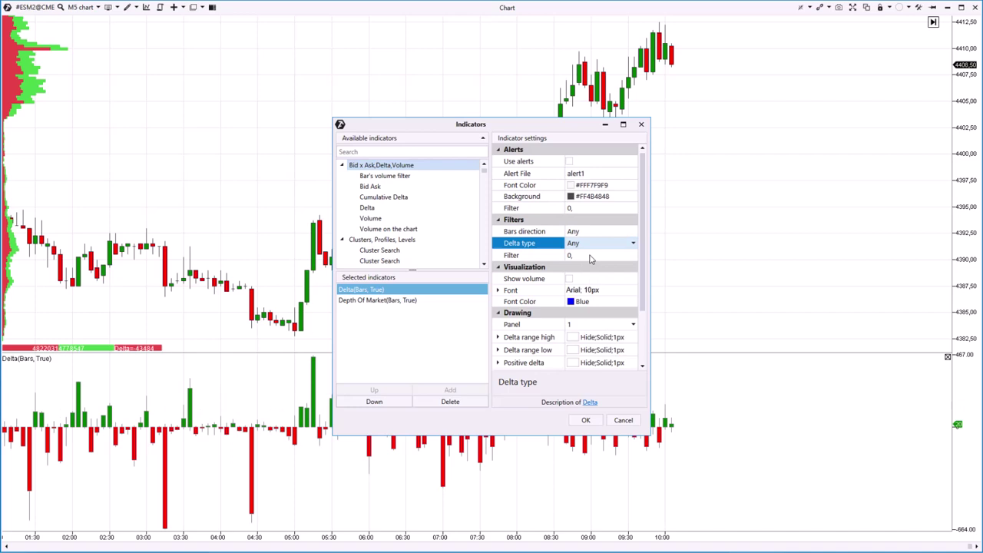
Step: Enter 2000 in the Delta Filter field, then apply the indicator settings
left_click(572, 255)
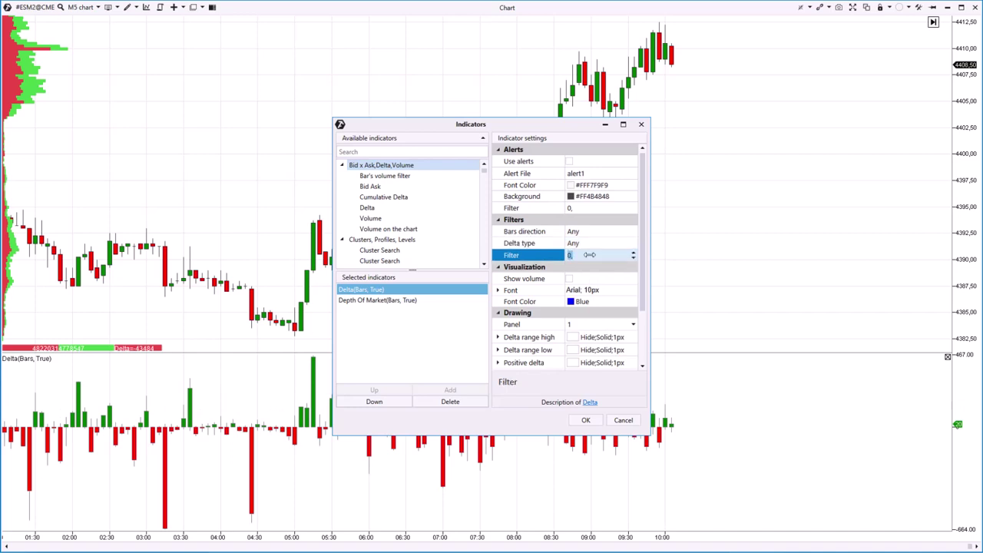
type("200")
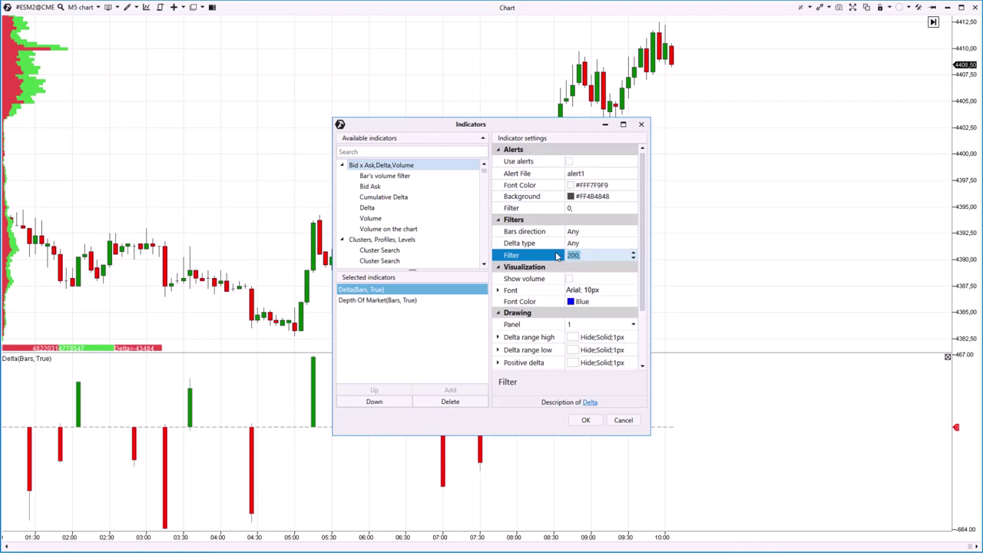
type("0")
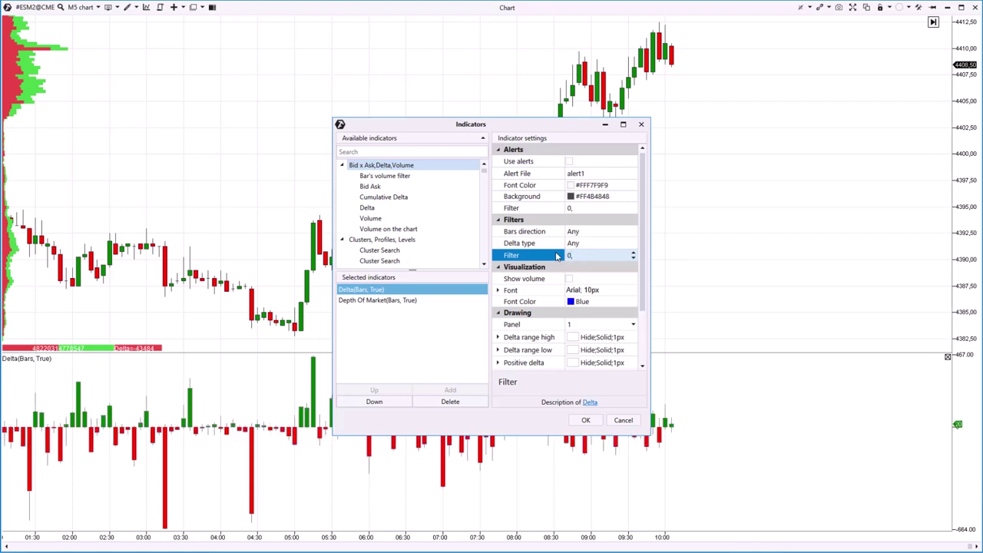
left_click(585, 421)
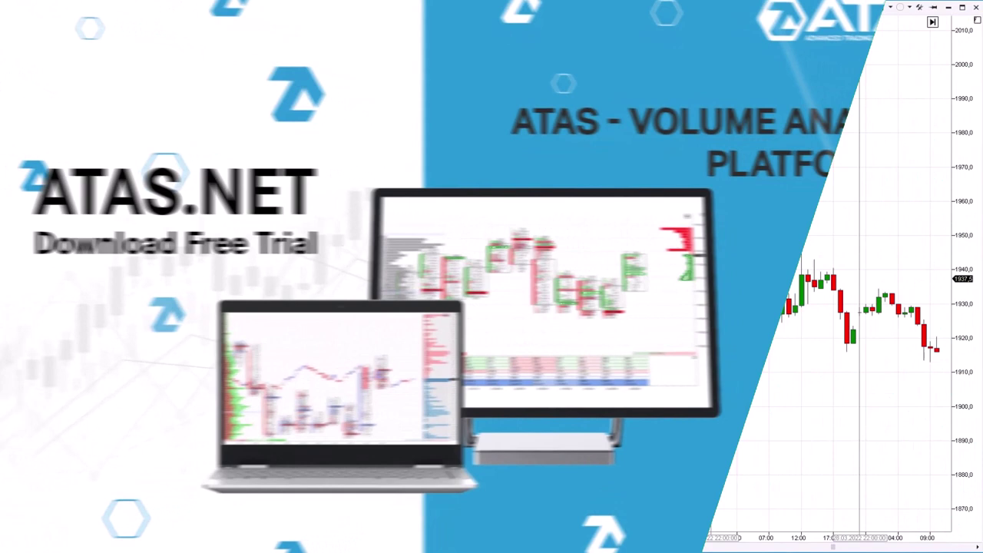
Step: Add a Delta indicator with its Filter set to 600 to the GCM2 H1 gold chart
key("ctrl+i")
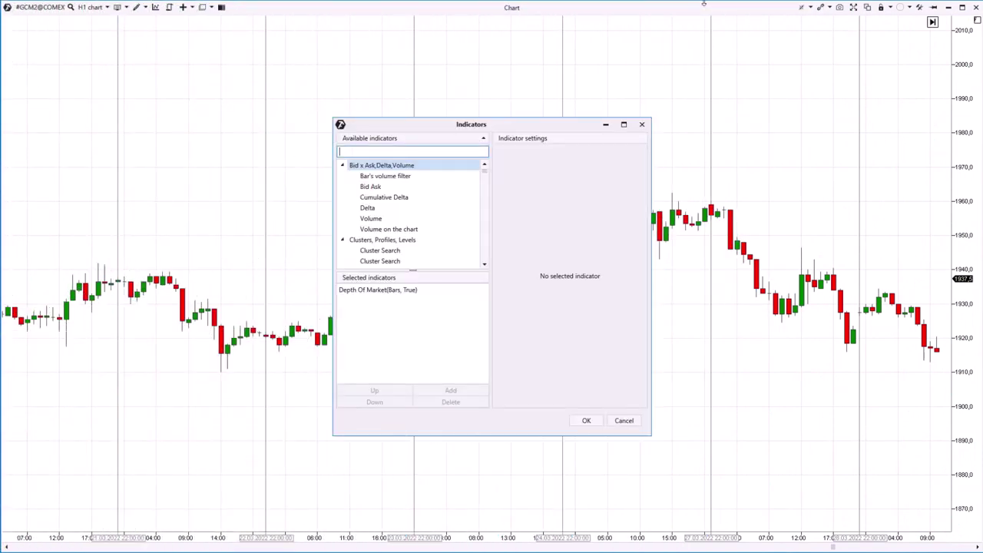
left_click(367, 208)
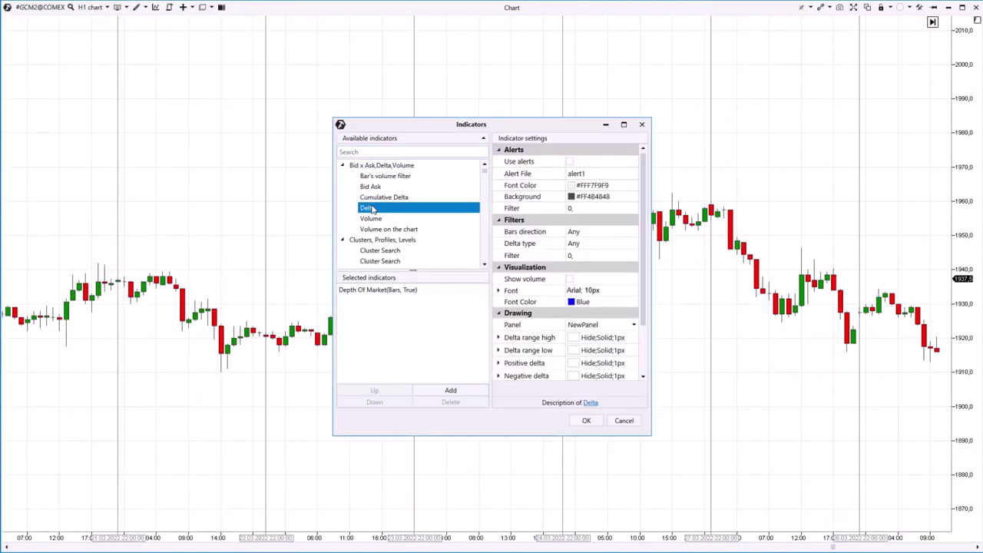
left_click(564, 258)
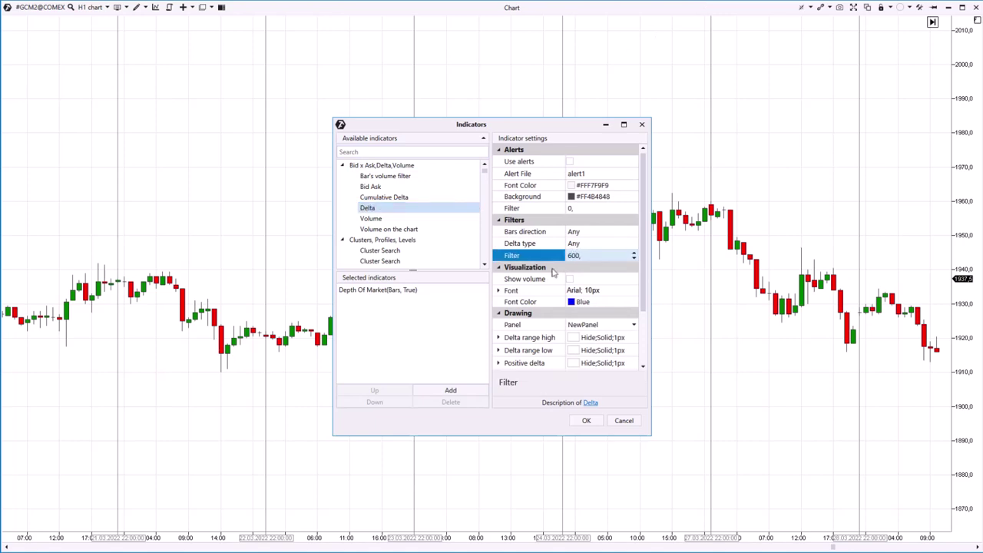
left_click(451, 390)
Step: Close the indicators window, enlarge the 600-filtered Delta pane, and pan to later bars
left_click(586, 420)
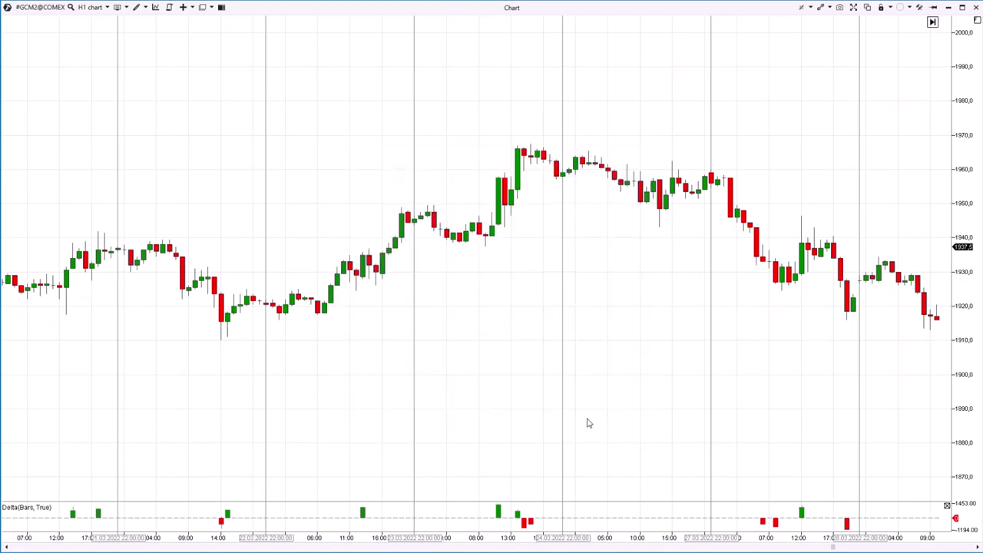
left_click_drag(422, 499, 427, 332)
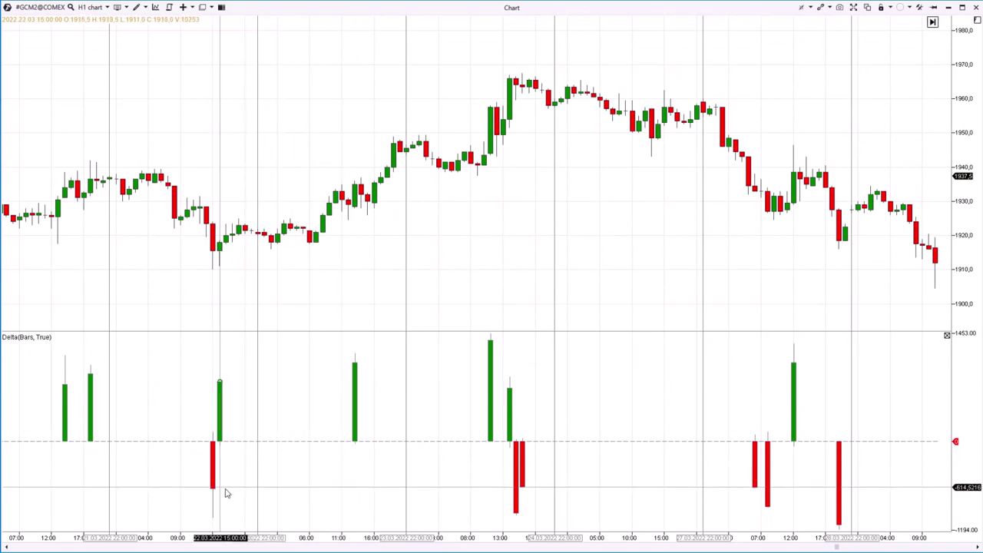
mouse_move(226, 493)
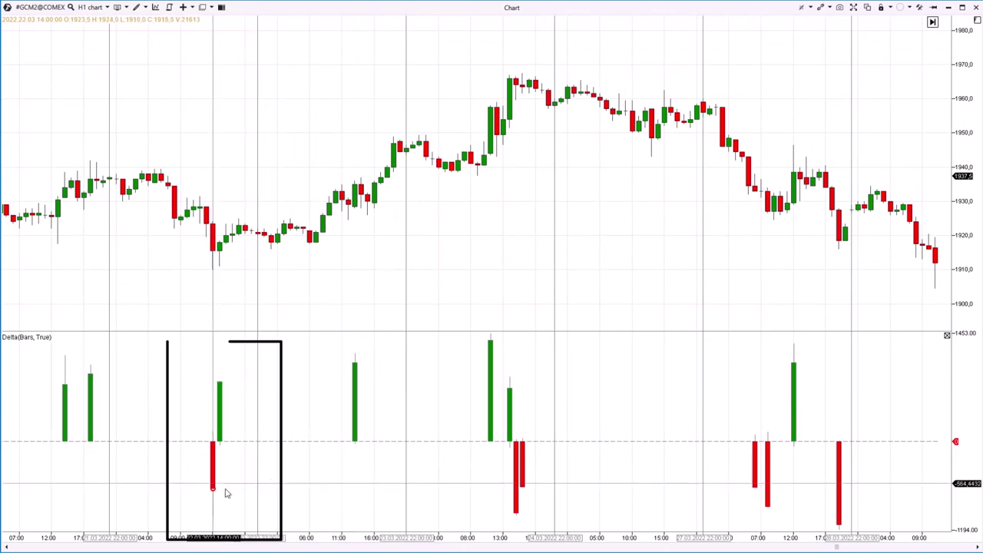
mouse_move(220, 405)
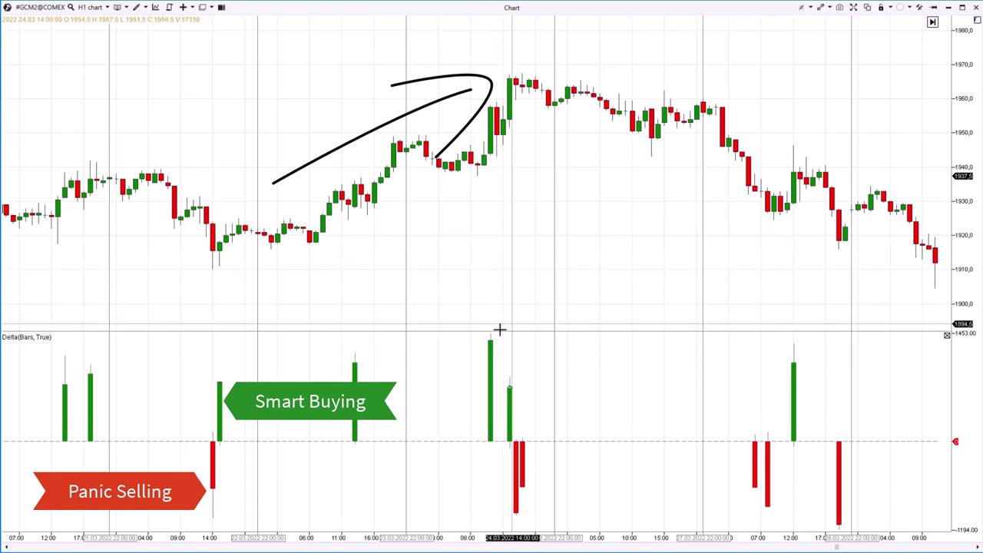
mouse_move(516, 388)
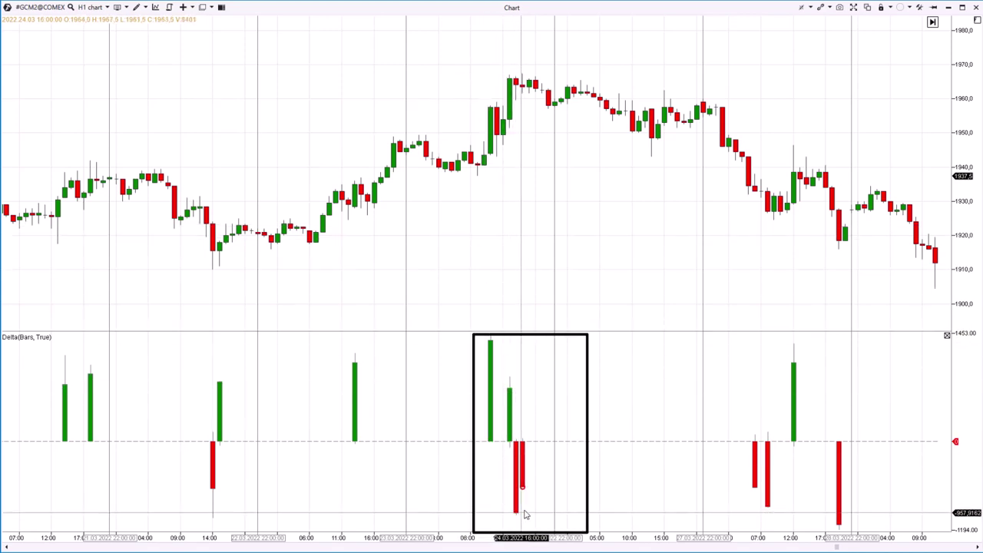
mouse_move(526, 513)
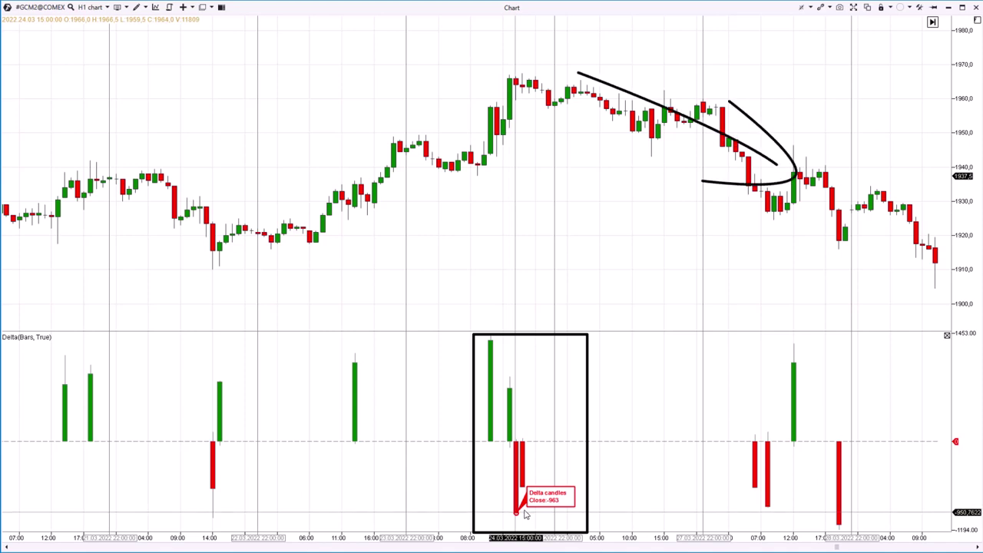
left_click_drag(601, 510, 334, 491)
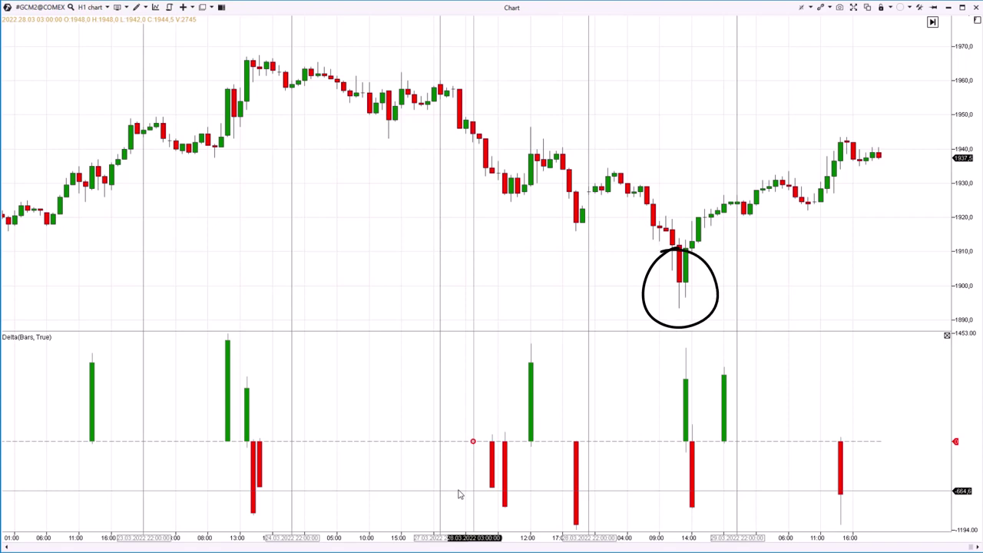
Step: Reset the gold chart's Delta Filter from 600 to 0 so every hourly bar shows
key("ctrl+i")
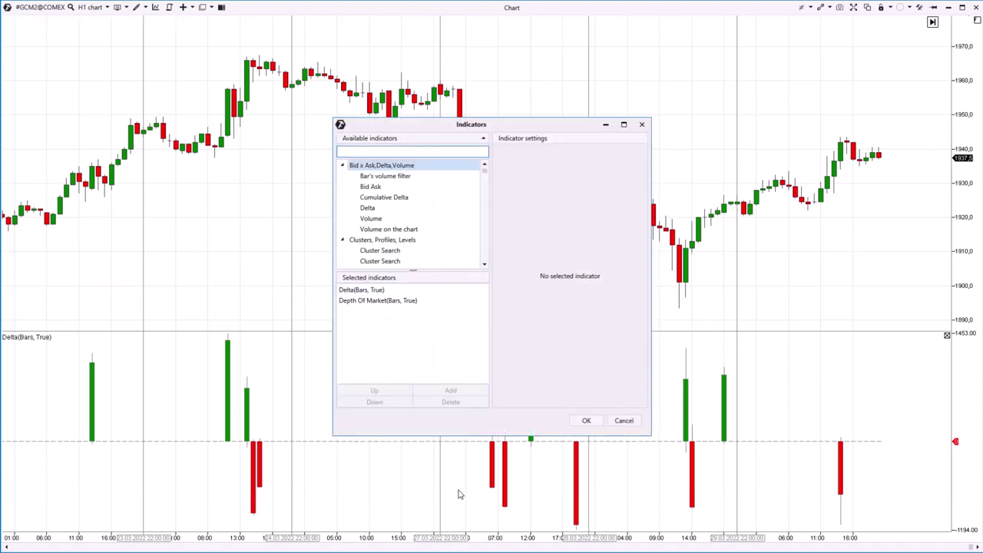
left_click(367, 291)
left_click(587, 255)
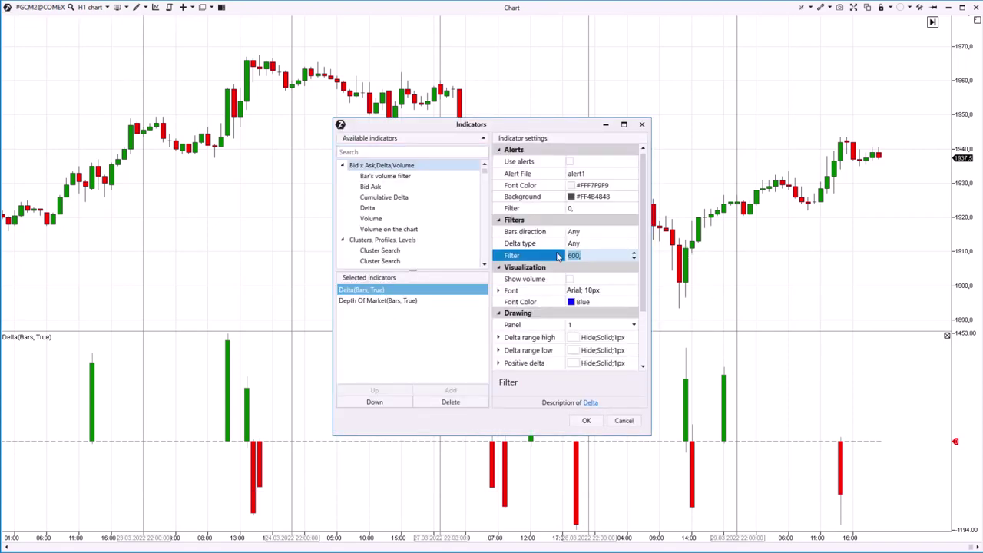
type("0")
left_click(584, 421)
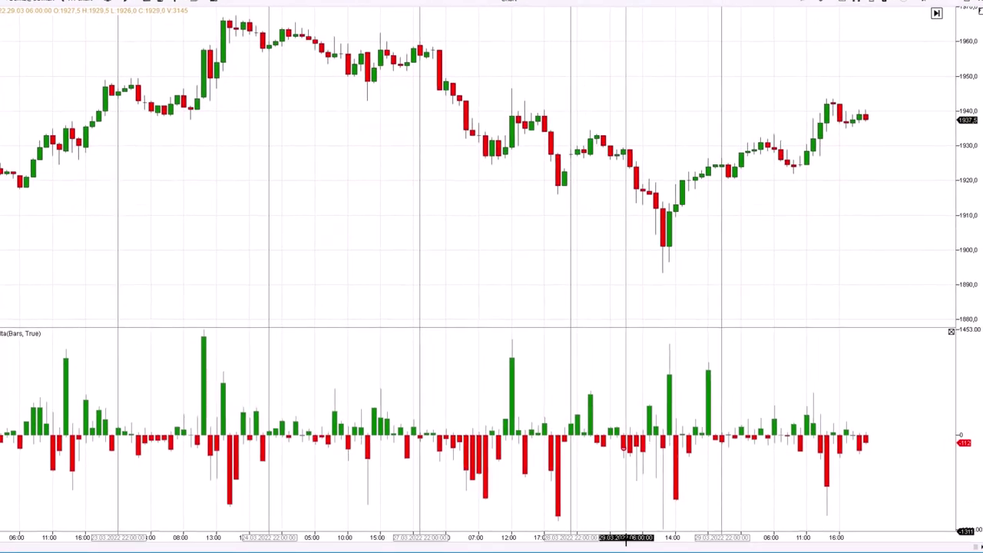
scroll(626, 538, "up", 3)
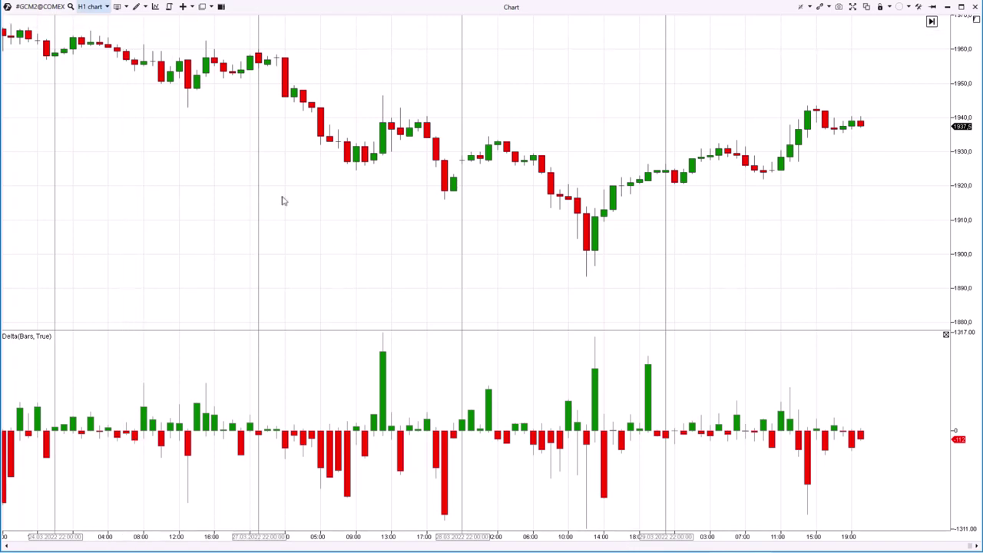
Step: Change the gold chart period from H1 to Delta 500 bars
left_click(98, 9)
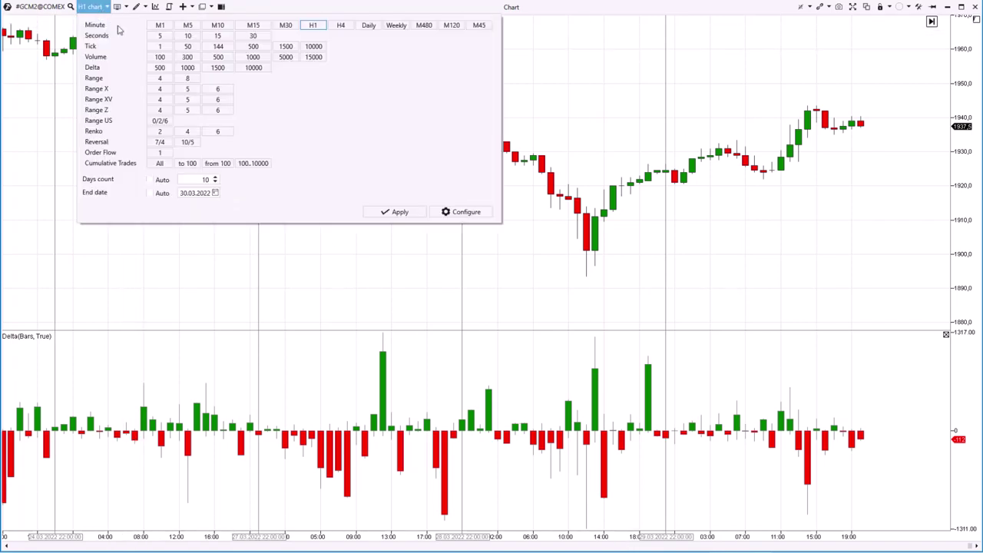
left_click(163, 70)
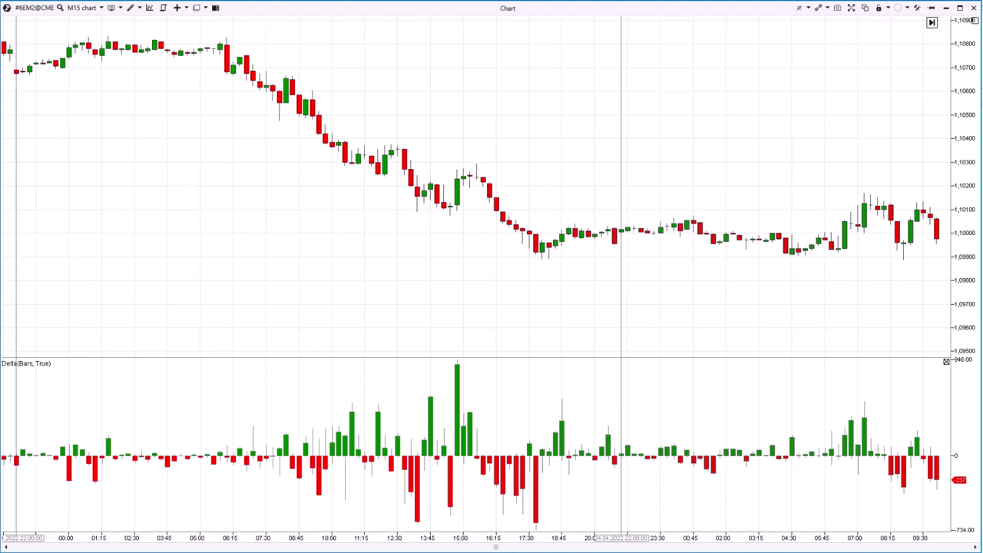
Step: Circle the cluster of tall buying delta bars on the 6EM2 M15 chart, then clear the annotation
mouse_move(403, 335)
left_mouse_down()
mouse_move(285, 395)
mouse_move(511, 366)
mouse_move(344, 338)
left_mouse_up()
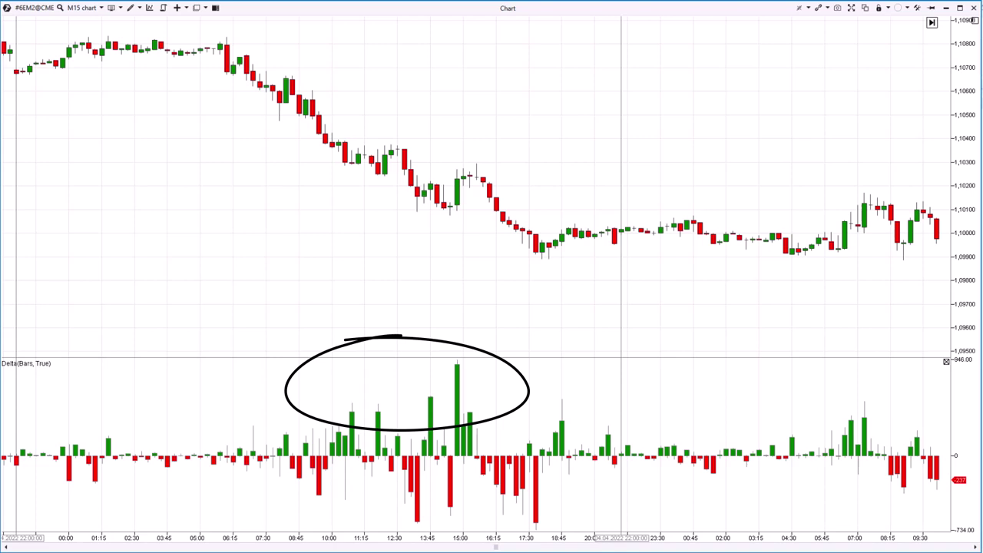
key("Escape")
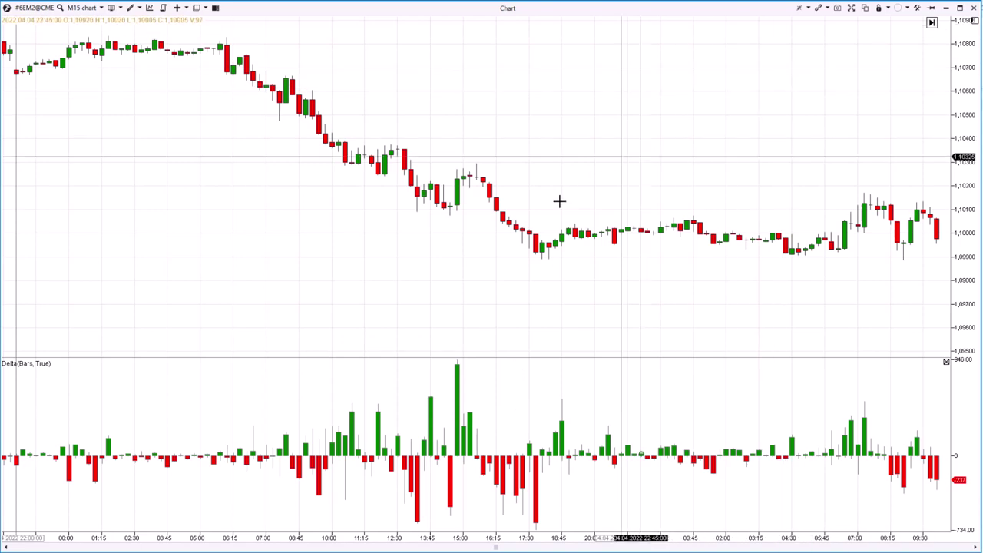
Step: Filter the euro chart's Delta to Positive delta type with a minimum Filter of 900
key("ctrl+i")
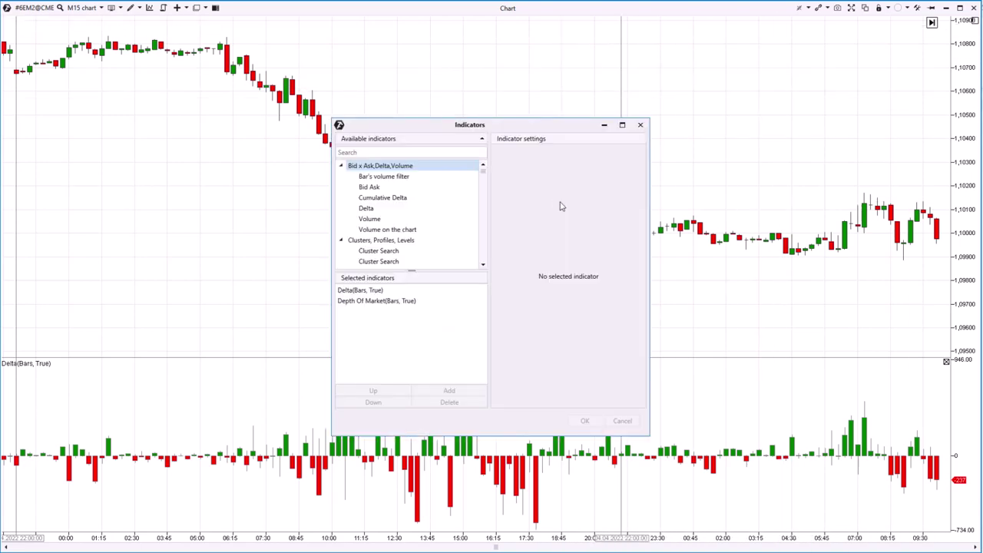
left_click(375, 290)
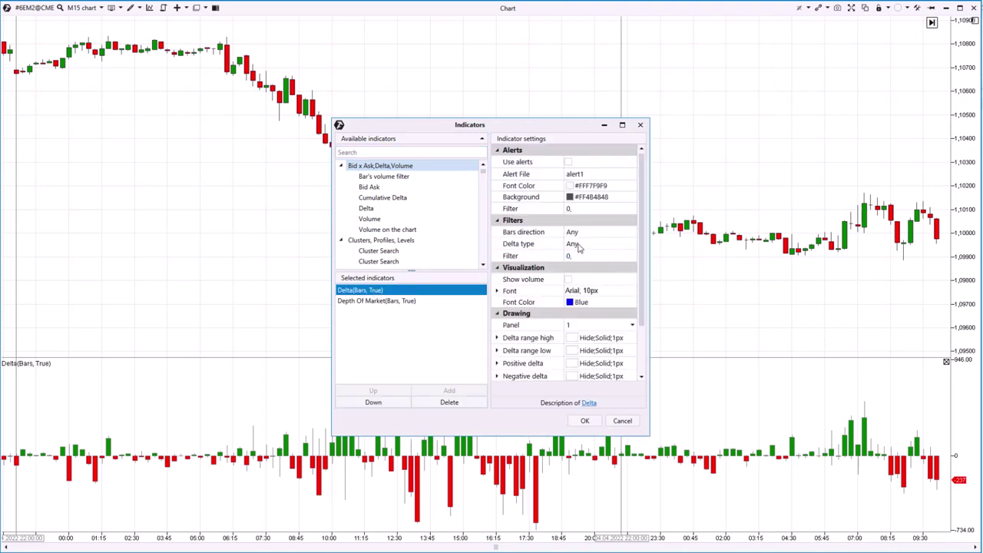
left_click(580, 245)
left_click(584, 272)
left_click(569, 256)
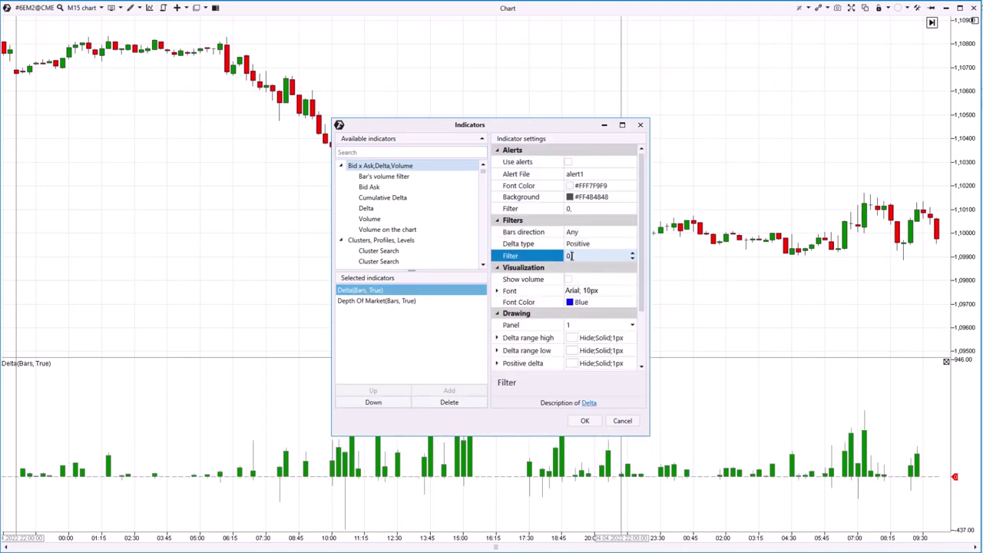
type("900,")
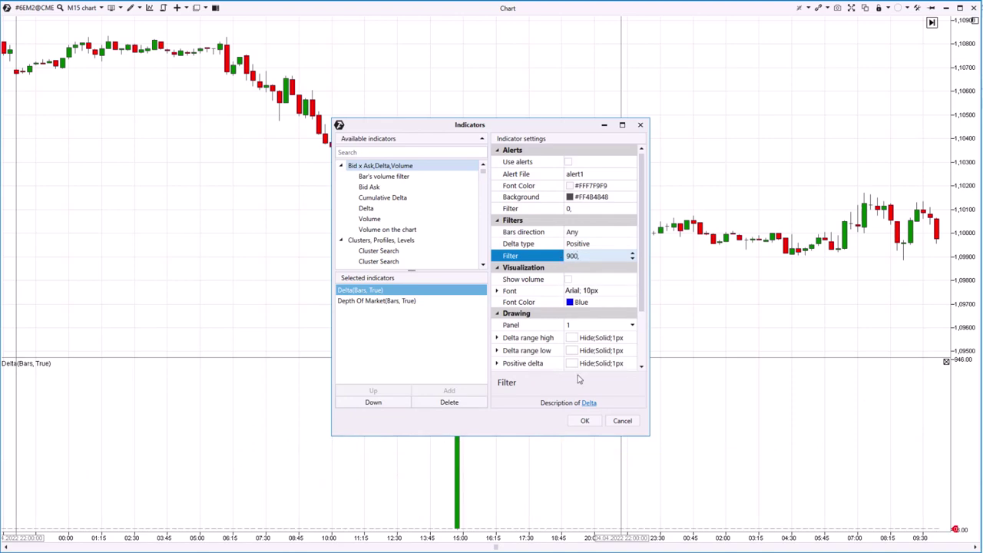
left_click(585, 420)
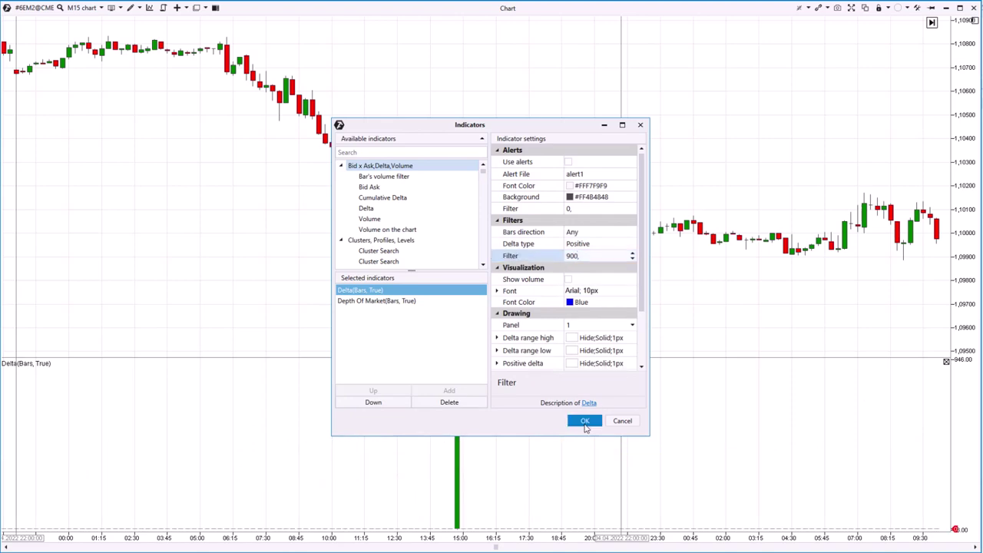
Step: Pan to the first big buying delta bar and circle the highs that follow it
left_click_drag(538, 334, 228, 251)
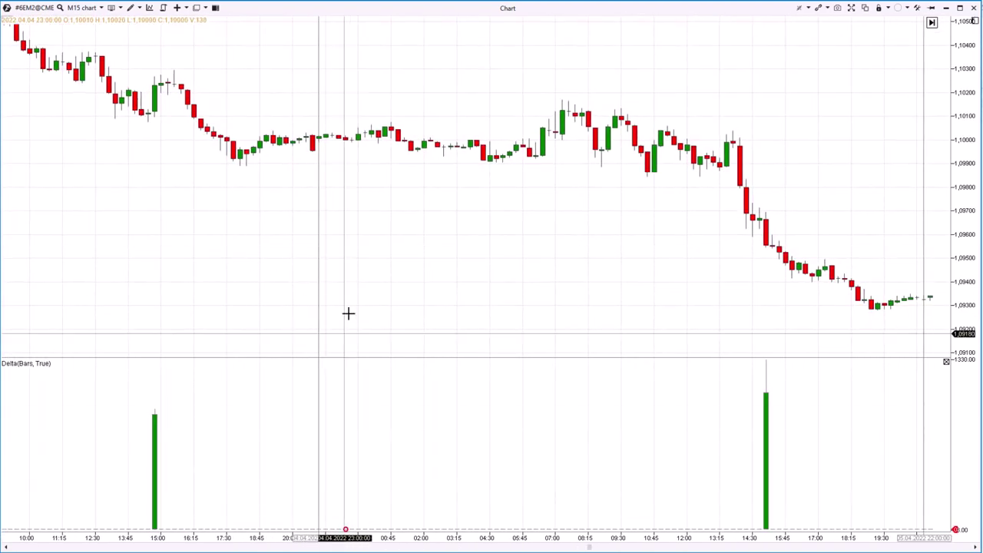
left_click_drag(347, 314, 346, 344)
left_click(141, 8)
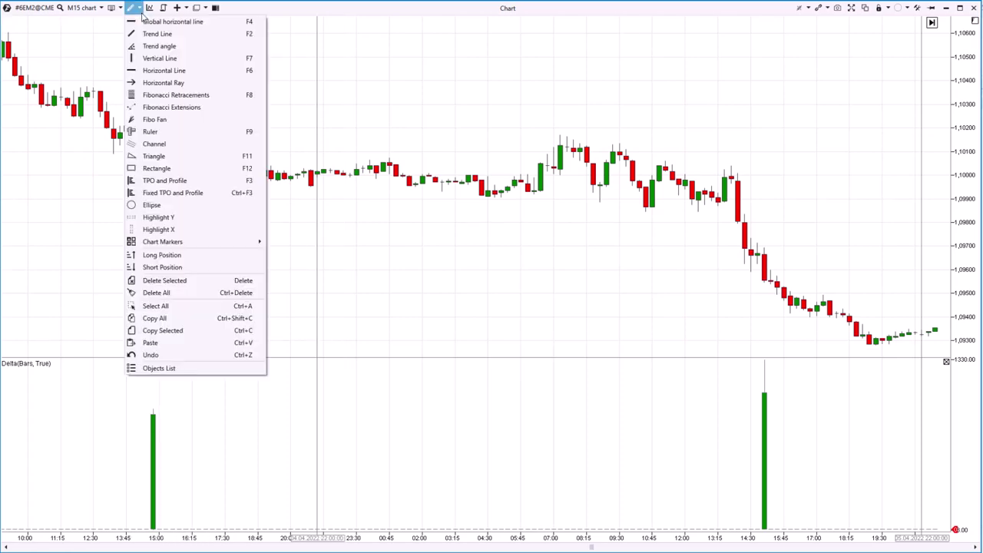
left_click(154, 87)
mouse_move(590, 111)
left_mouse_down()
mouse_move(553, 115)
mouse_move(661, 159)
left_mouse_up()
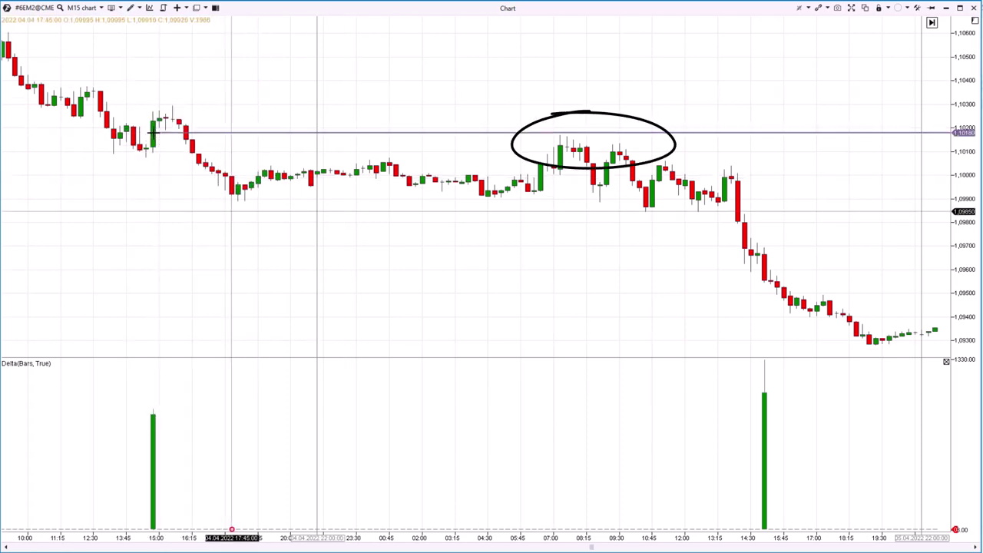
Step: Pan ahead to the second big buying bar and place a Horizontal Ray at the highs' level
mouse_move(640, 248)
left_mouse_down()
mouse_move(395, 223)
mouse_move(133, 215)
left_mouse_up()
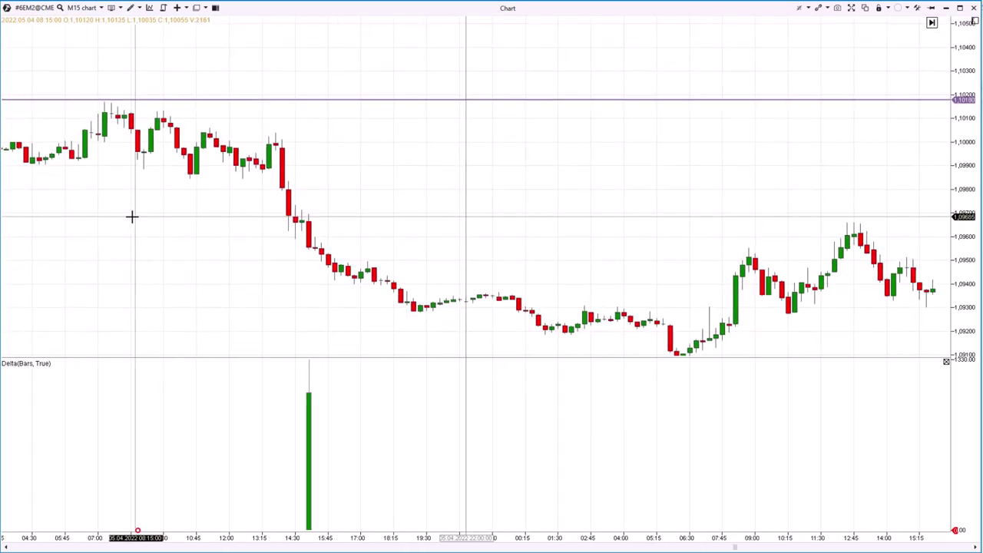
left_click_drag(468, 240, 276, 220)
left_click(132, 11)
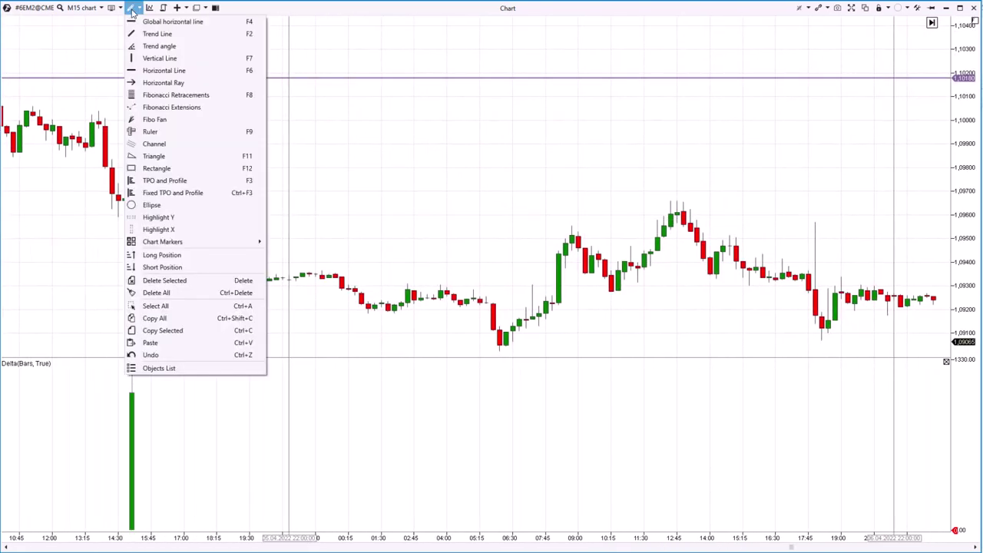
left_click(145, 88)
left_click(132, 217)
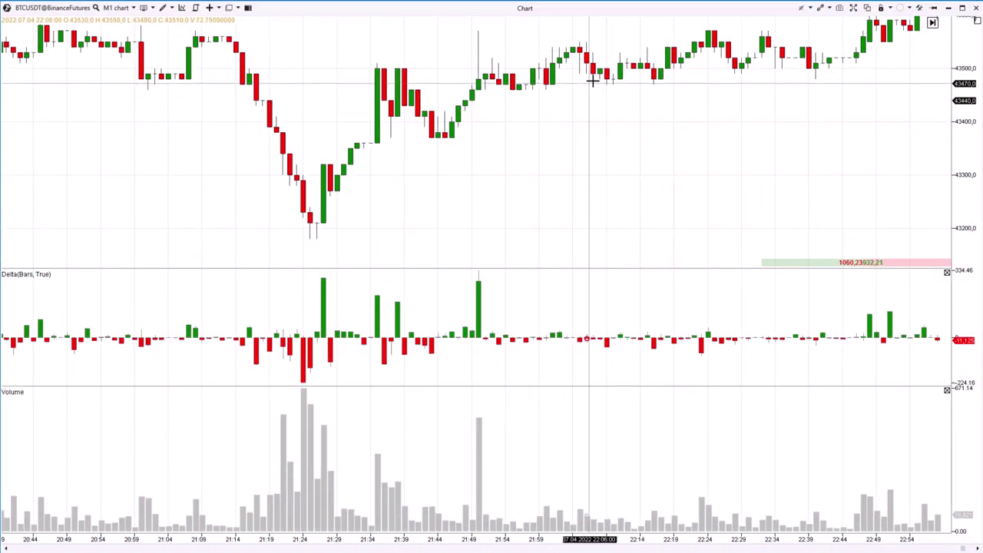
Step: Set the Delta indicator to Minimize Mode on Panel 1 so it overlays the Volume pane, then frame the selloff and rebound
key("ctrl+i")
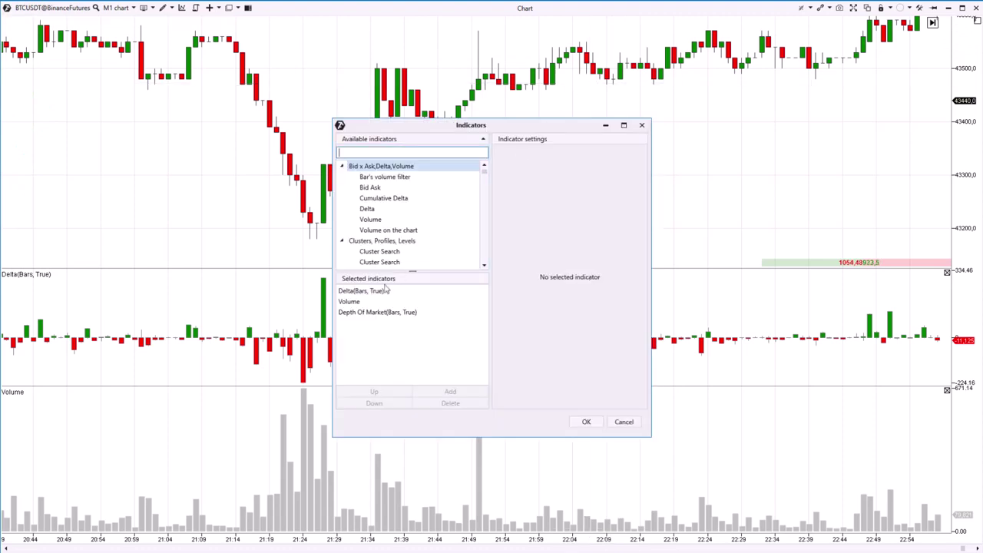
left_click(377, 292)
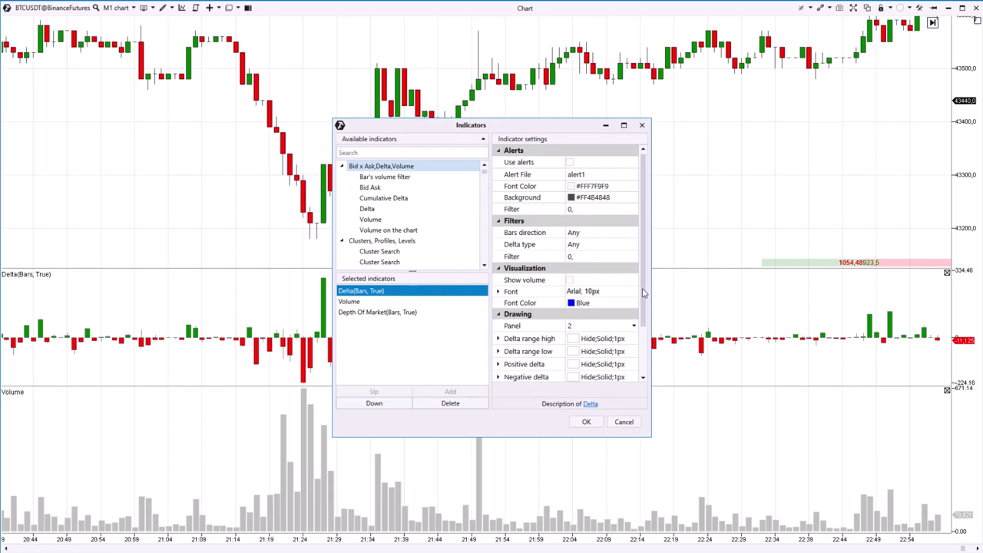
left_click_drag(644, 293, 649, 373)
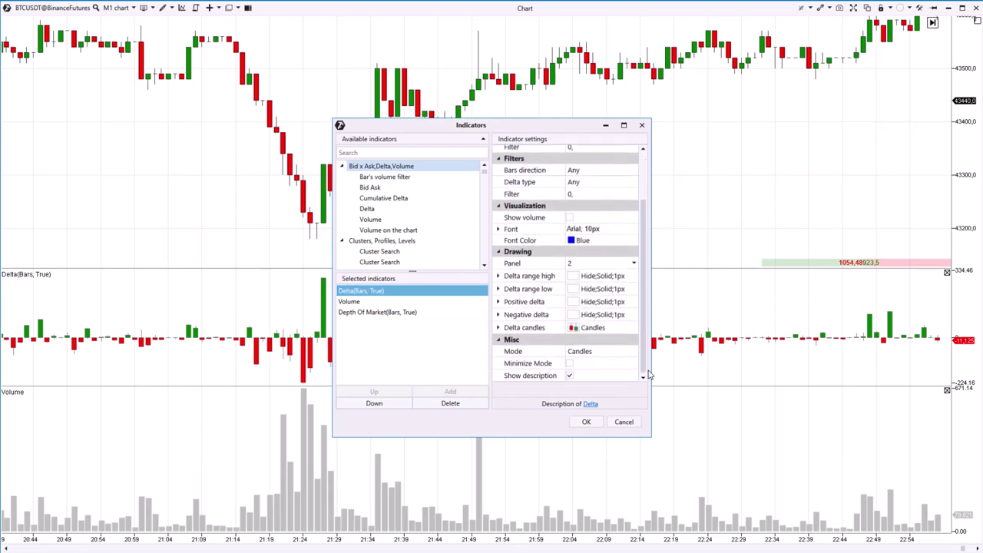
left_click(570, 364)
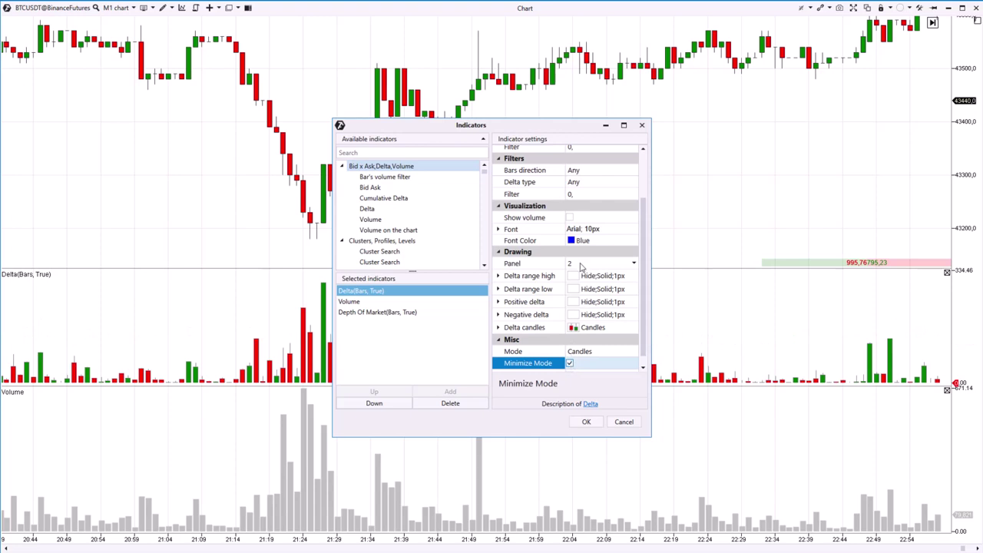
left_click(581, 264)
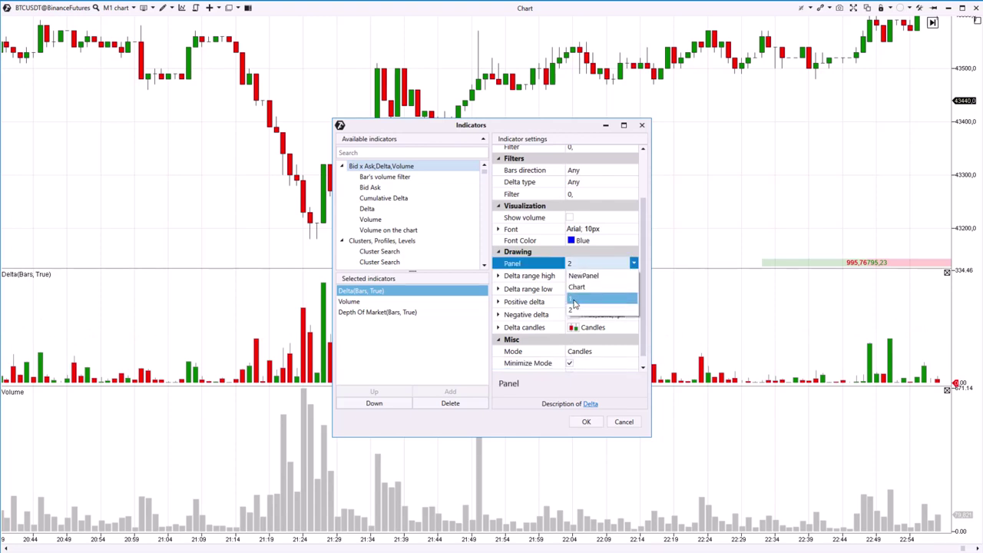
left_click(574, 299)
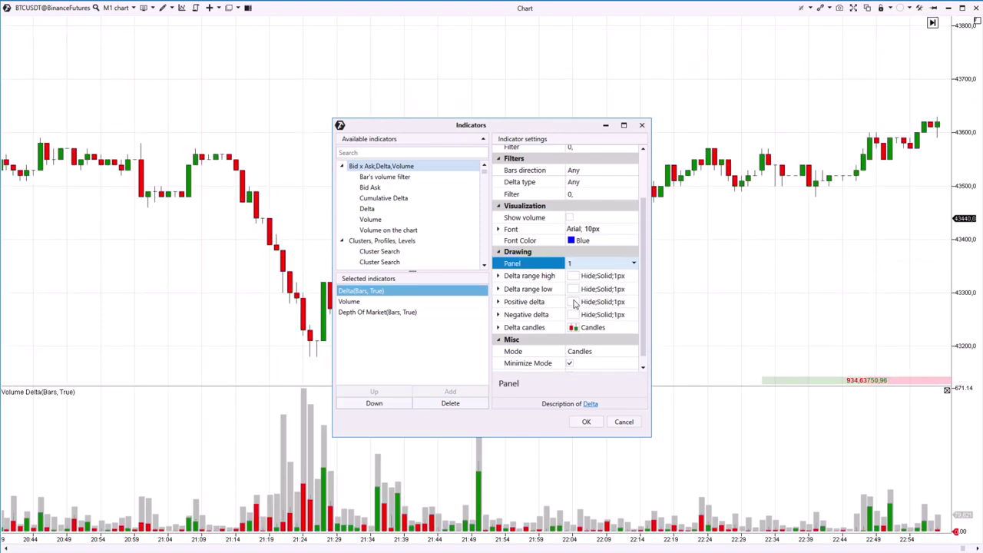
left_click(585, 422)
left_click_drag(509, 311, 571, 303)
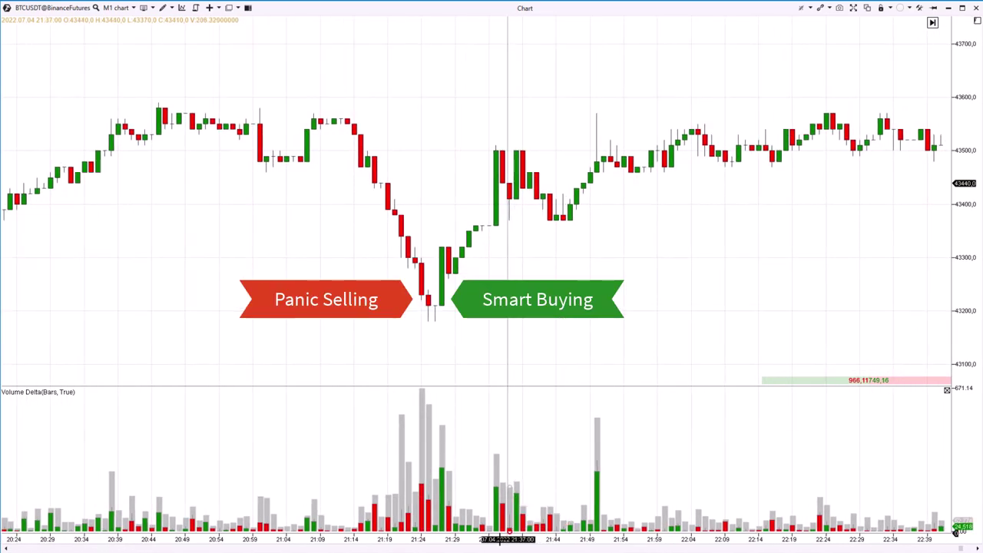
left_click_drag(508, 540, 468, 540)
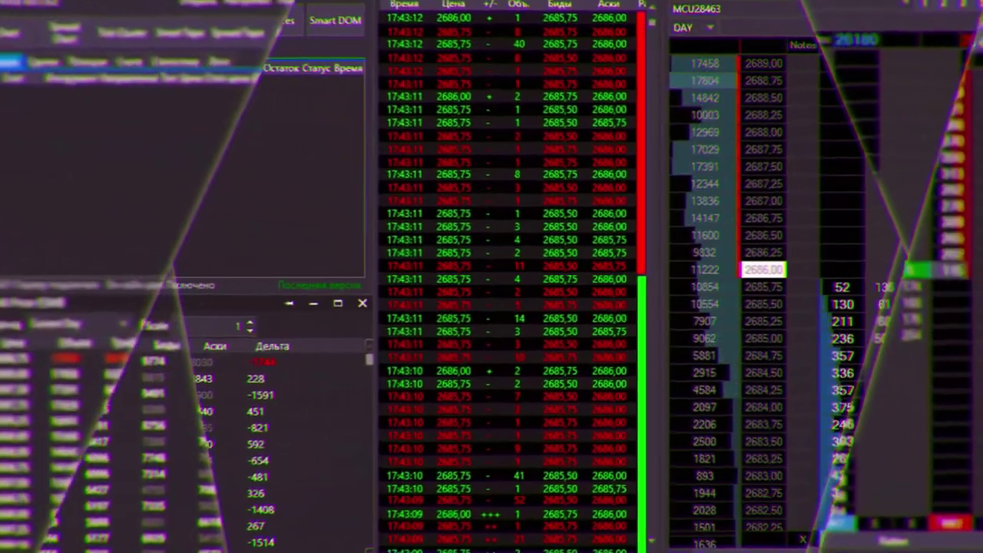